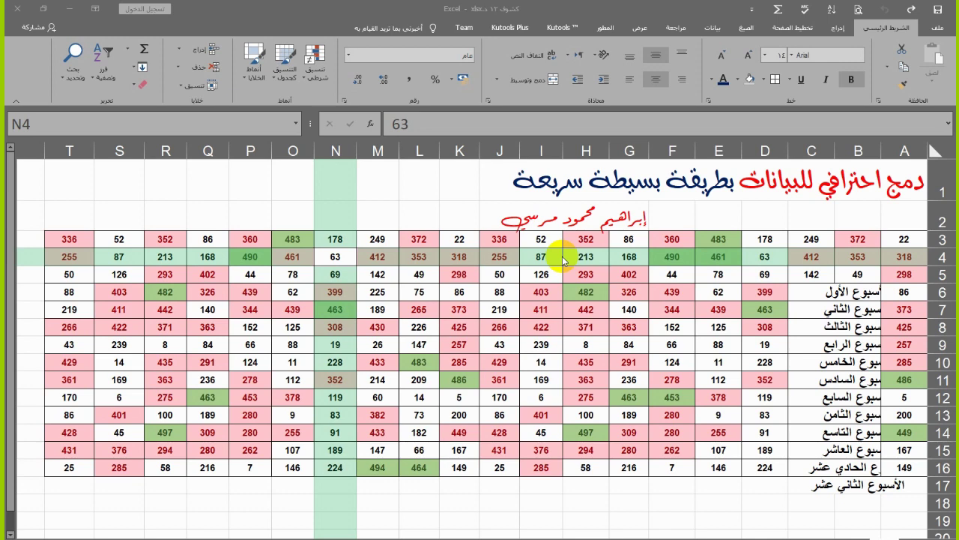
# Examine the week labels in column B, rows 6 to 9, together with the adjoining cells in column C.
pyautogui.click(862, 291)
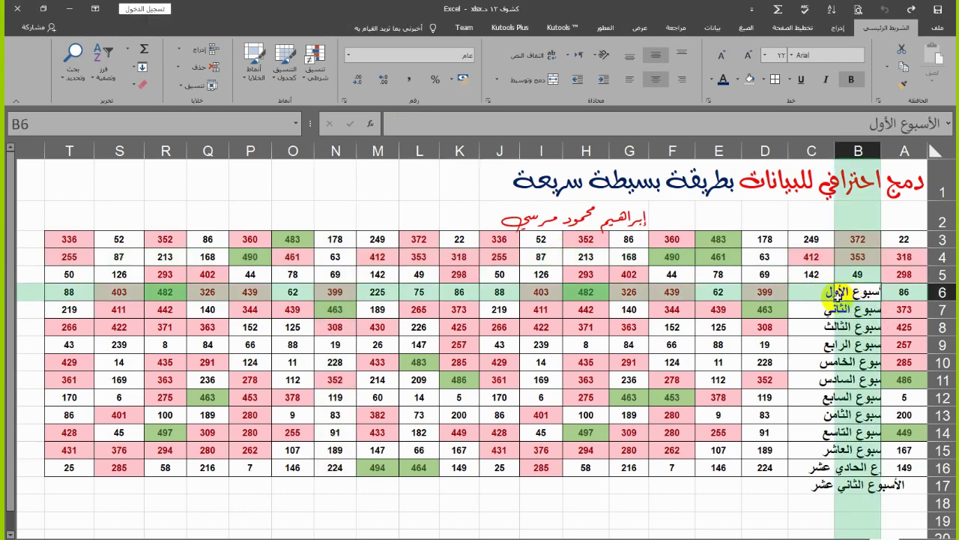
pyautogui.click(811, 295)
pyautogui.click(837, 308)
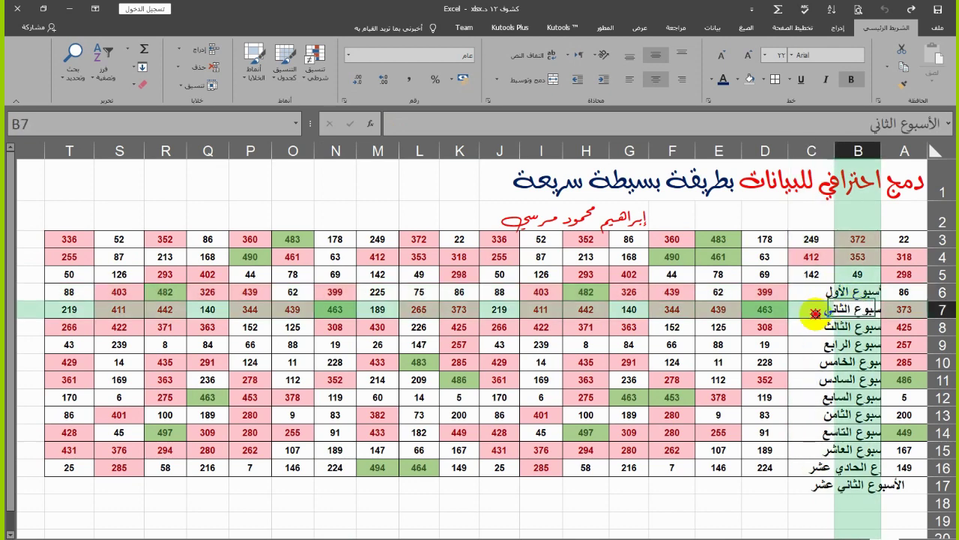
pyautogui.click(824, 313)
pyautogui.click(830, 327)
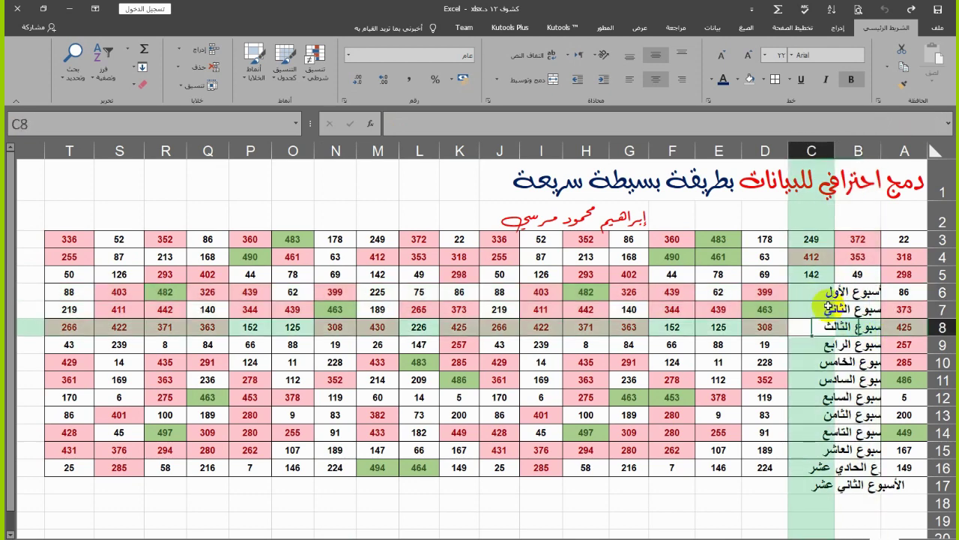
pyautogui.moveTo(860, 292); pyautogui.dragTo(824, 353)
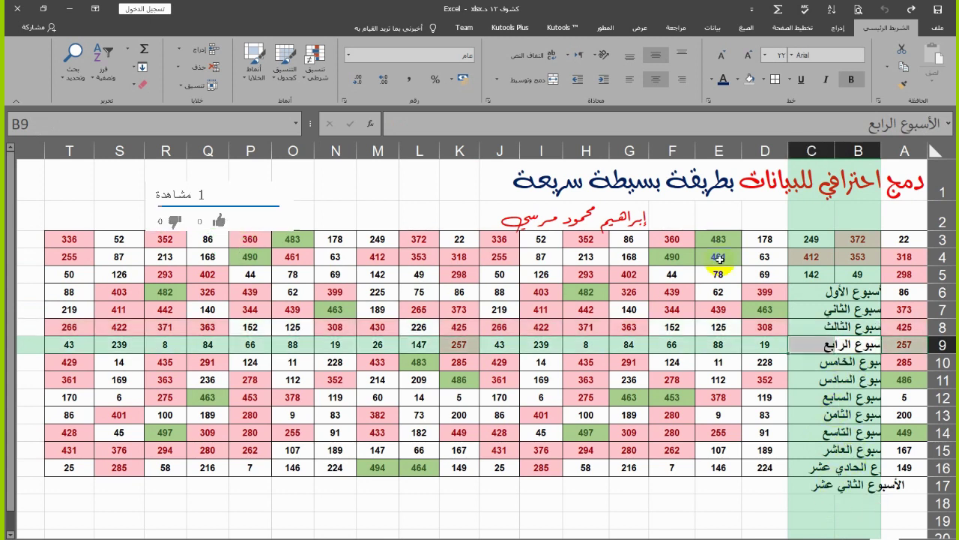
pyautogui.click(717, 274)
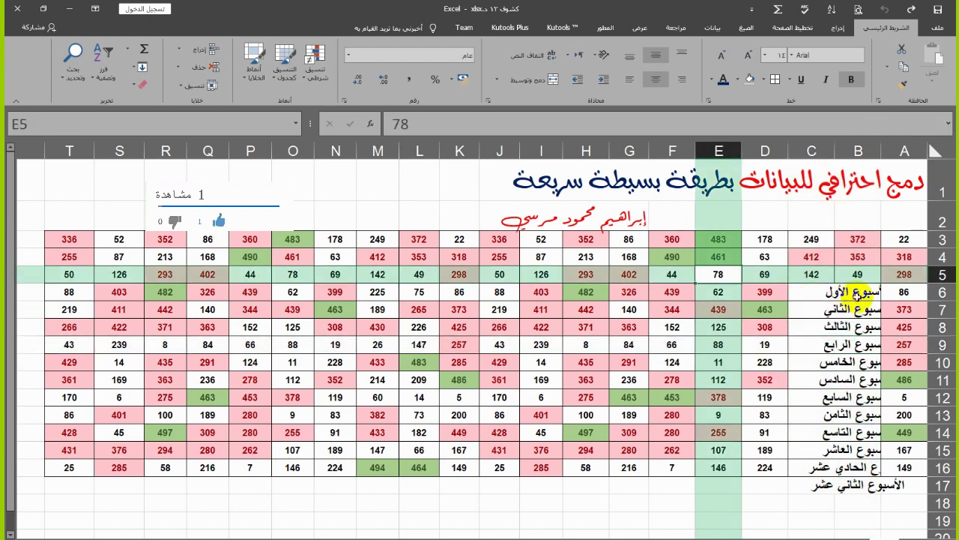
pyautogui.moveTo(867, 293); pyautogui.dragTo(827, 294)
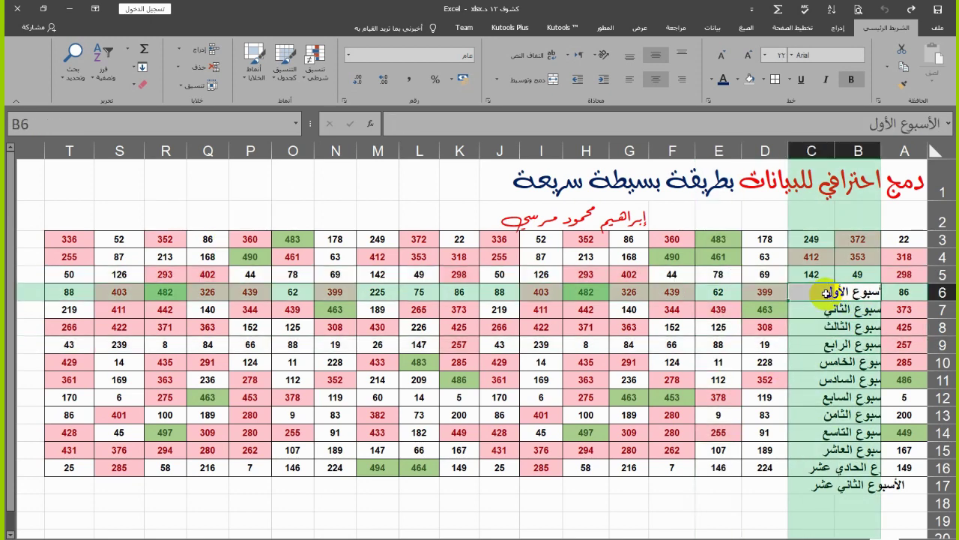
pyautogui.click(617, 398)
pyautogui.click(494, 275)
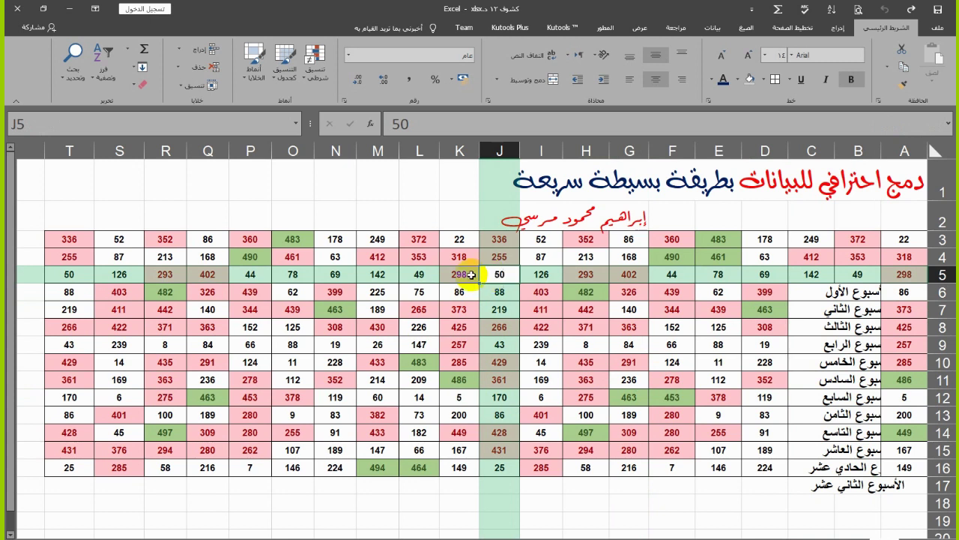
pyautogui.click(416, 292)
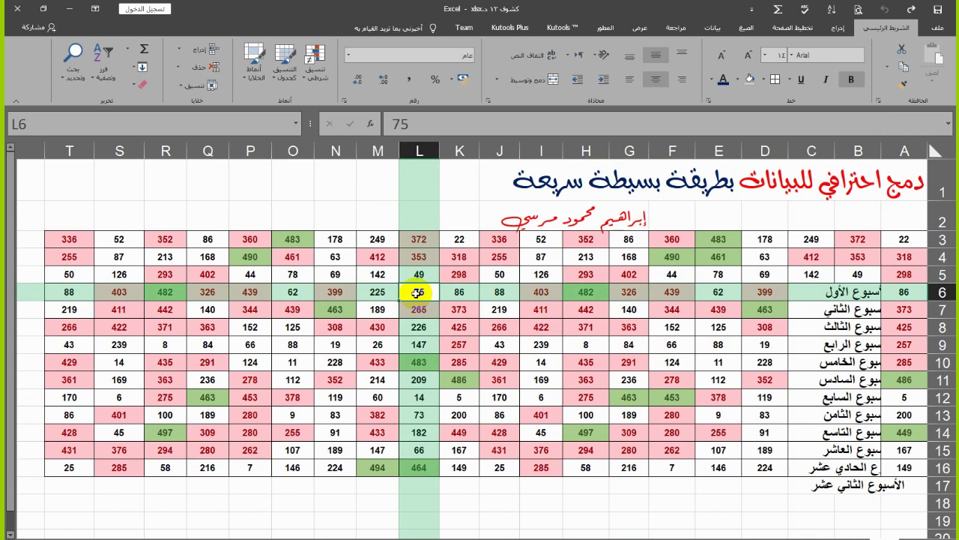
pyautogui.click(380, 275)
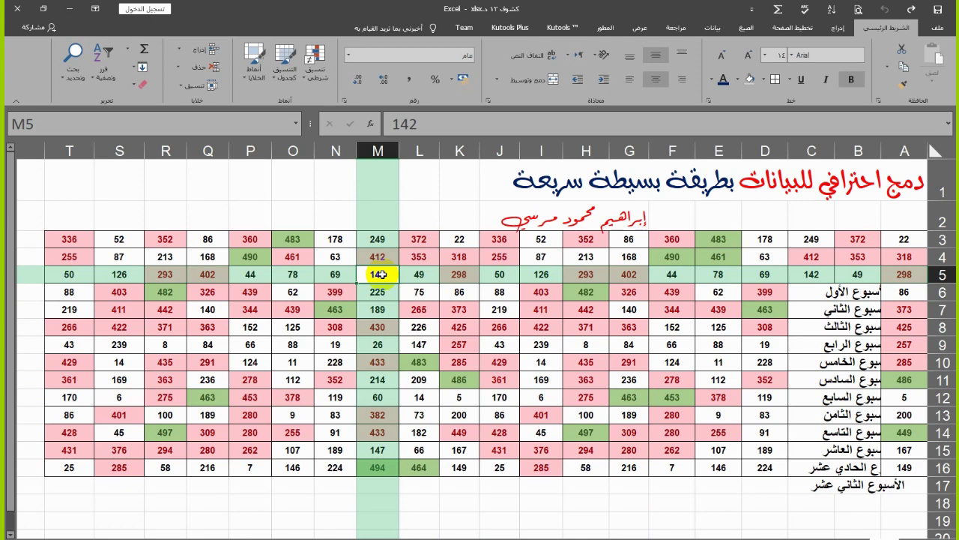
pyautogui.click(337, 256)
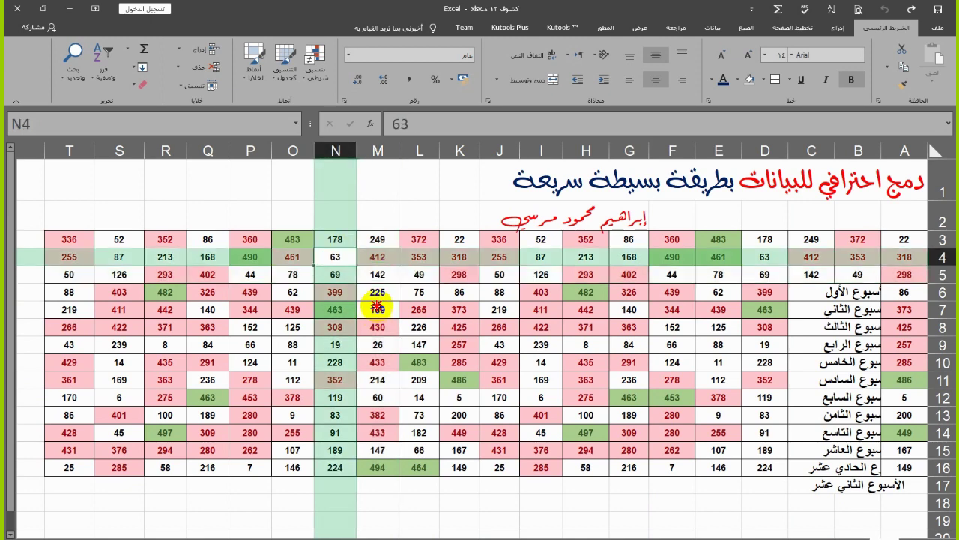
pyautogui.click(377, 307)
pyautogui.click(291, 330)
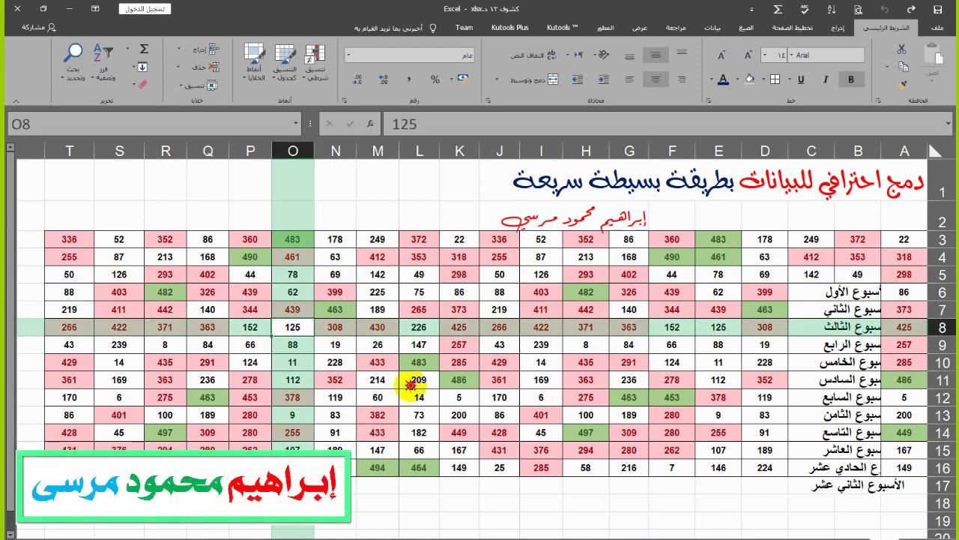
pyautogui.click(411, 382)
pyautogui.click(296, 294)
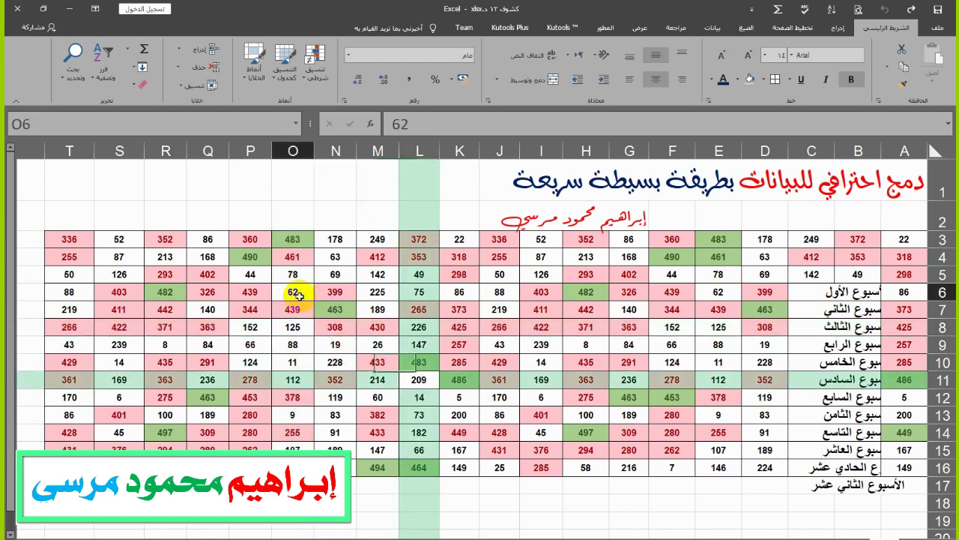
pyautogui.click(349, 259)
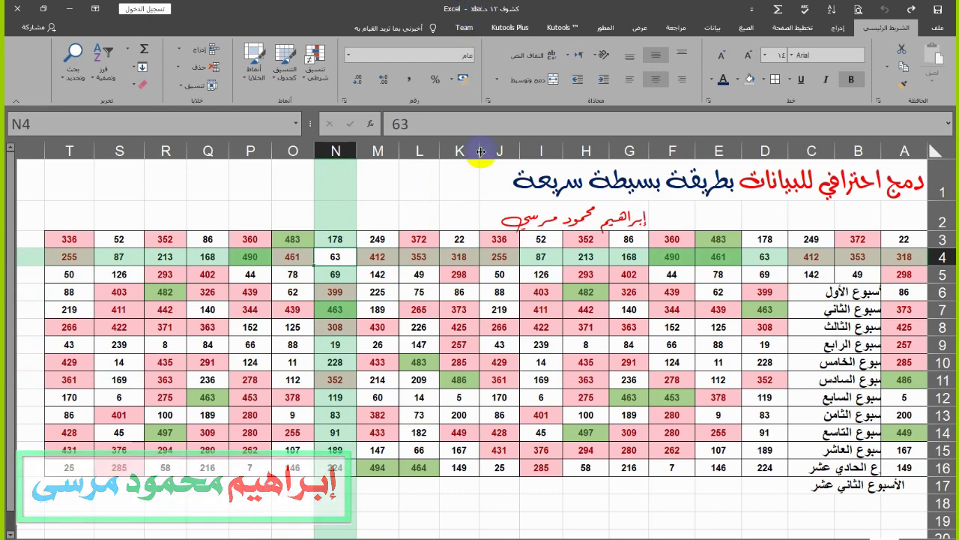
pyautogui.click(431, 213)
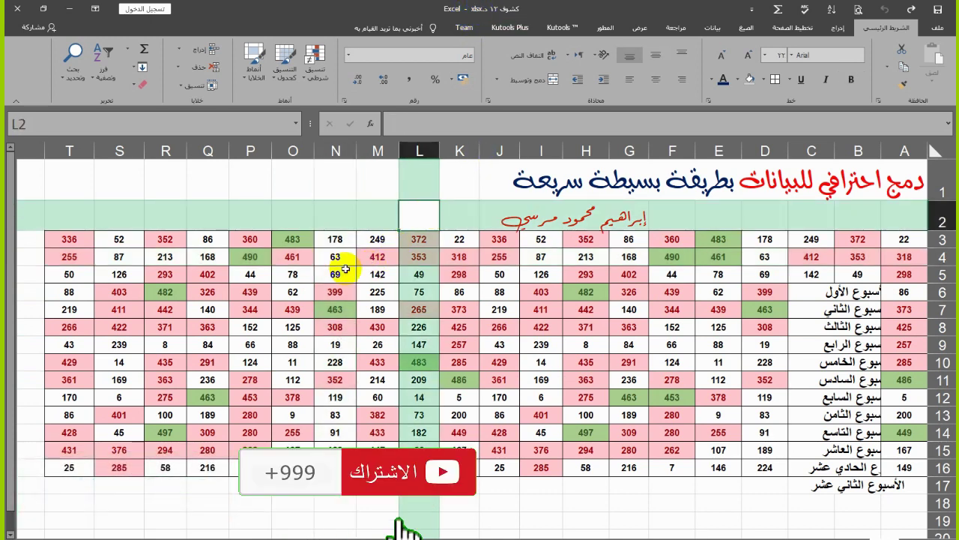
pyautogui.click(119, 274)
pyautogui.click(289, 343)
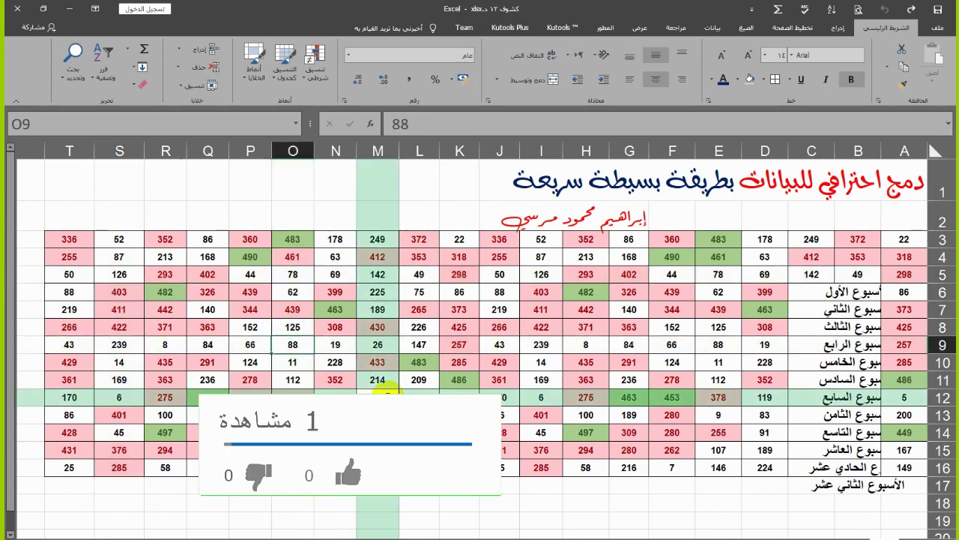
pyautogui.click(394, 402)
pyautogui.click(417, 432)
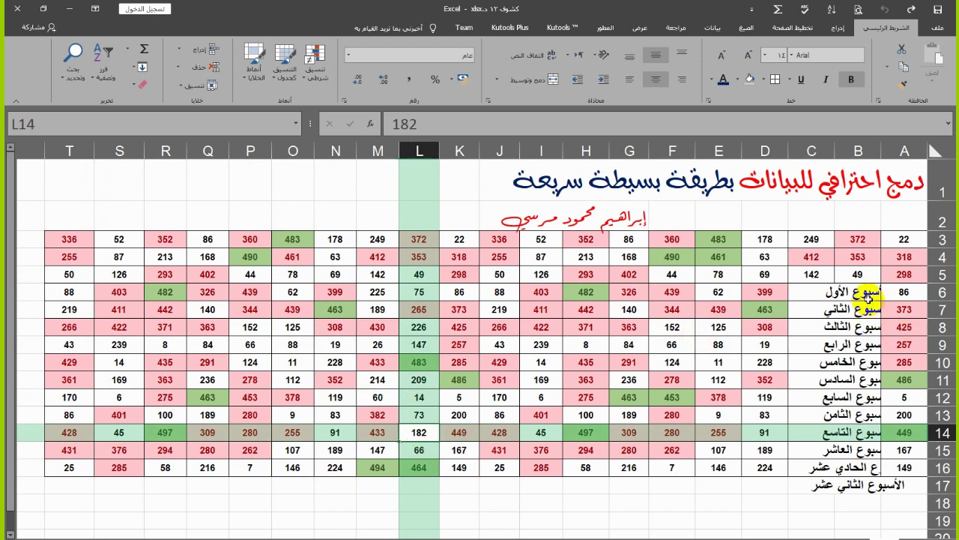
# Merge and center B6:C6 for the first week label and B7:C7 for the second week label, each separately.
pyautogui.moveTo(870, 292); pyautogui.dragTo(813, 294)
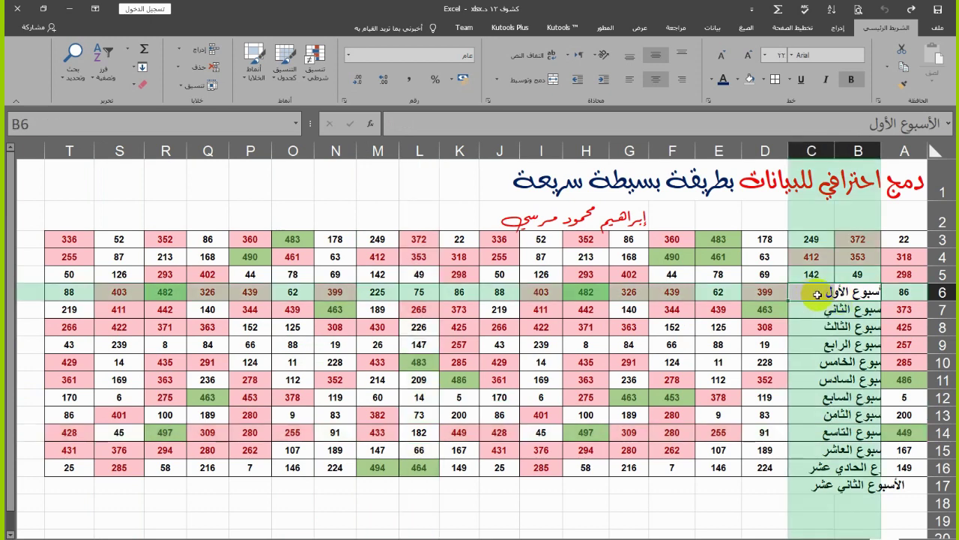
pyautogui.click(554, 80)
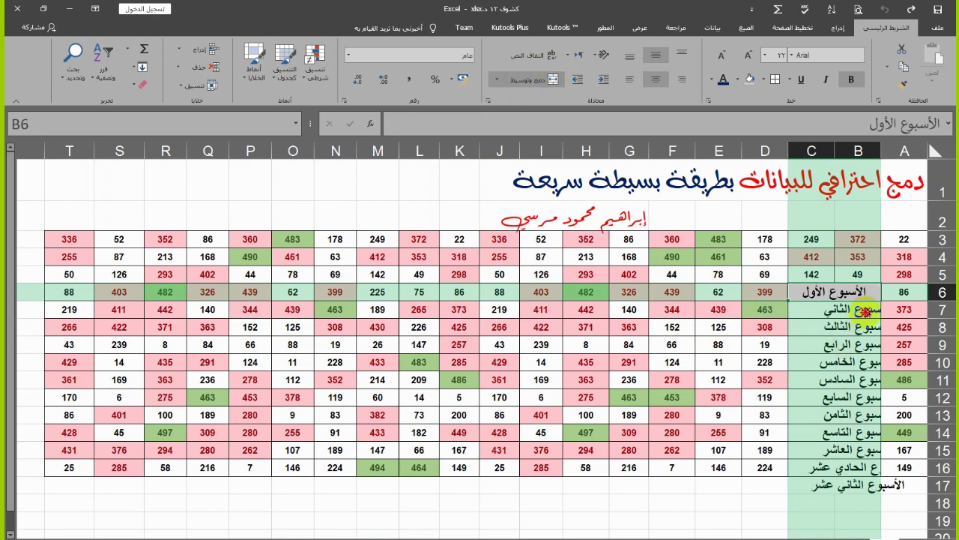
pyautogui.moveTo(858, 310); pyautogui.dragTo(821, 311)
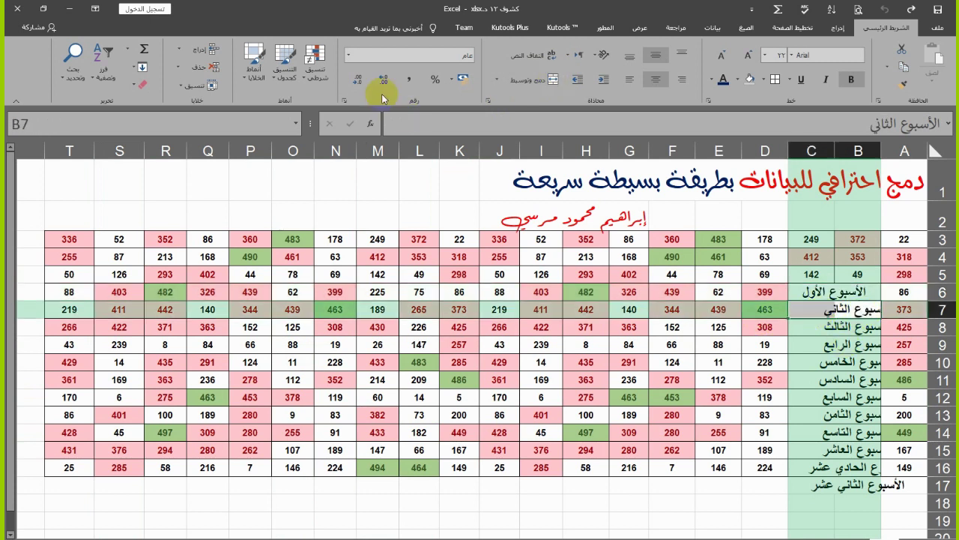
pyautogui.click(534, 83)
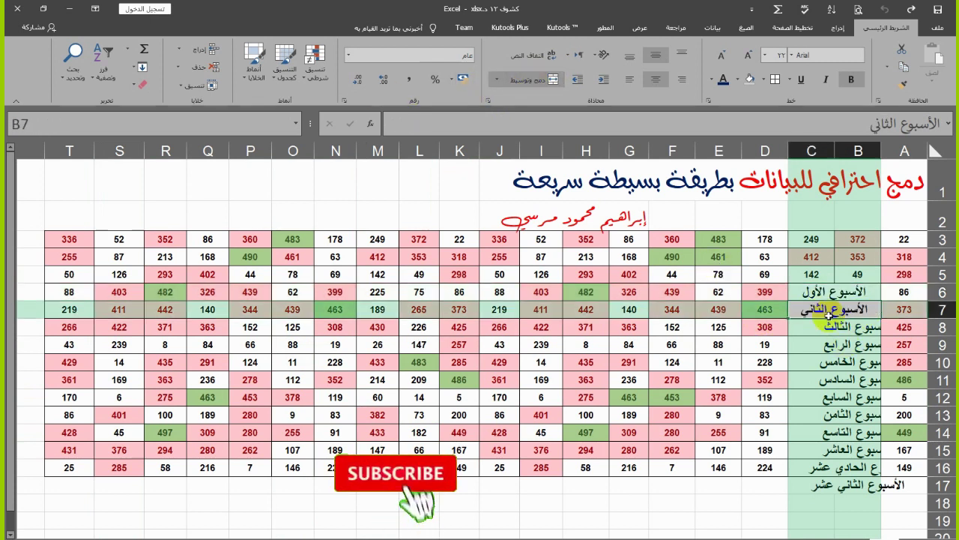
# Repeat the merge and center on B8:C8 and on B9:C9 for the third and fourth week labels.
pyautogui.click(822, 326)
pyautogui.moveTo(823, 326); pyautogui.dragTo(815, 327)
pyautogui.press('F4')
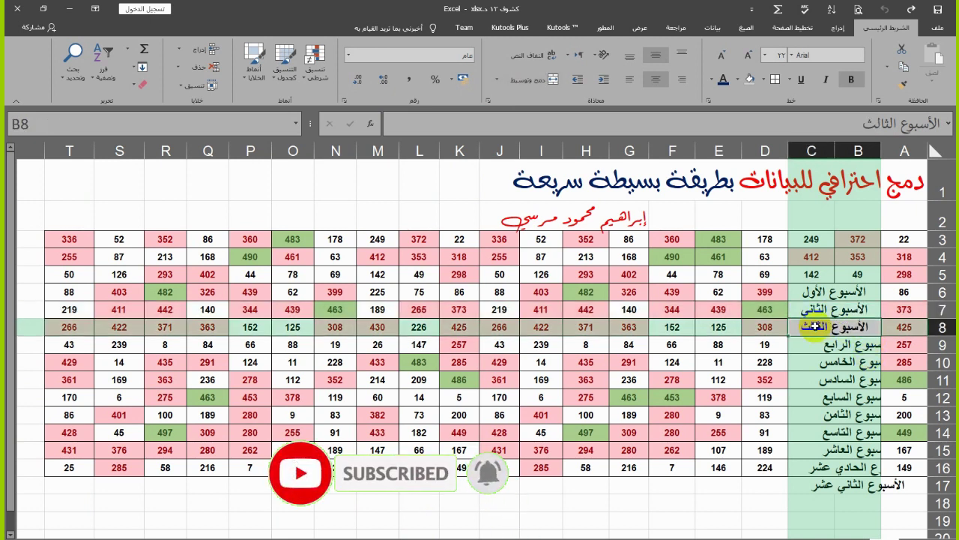
pyautogui.moveTo(837, 344); pyautogui.dragTo(832, 343)
pyautogui.press('F4')
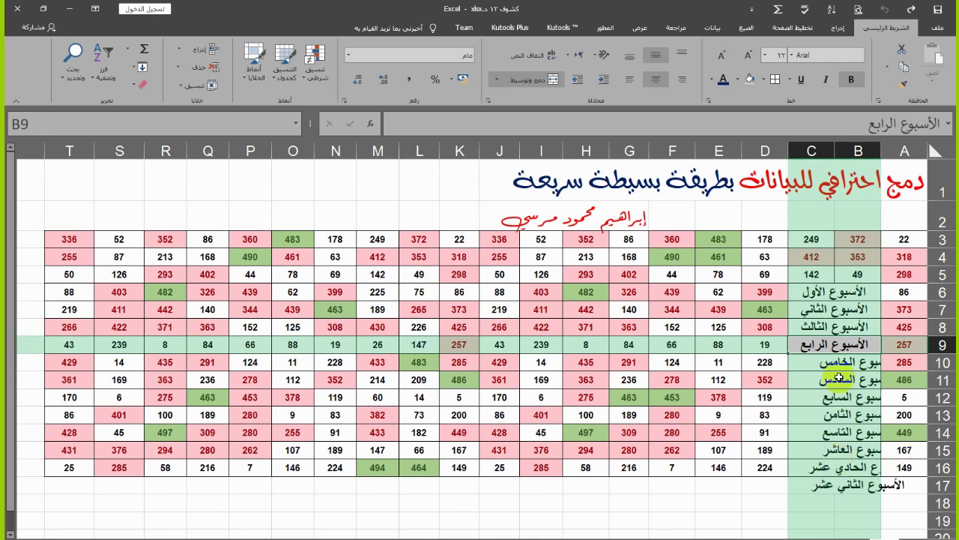
# Undo the individual label merges in rows 6 to 9 of columns B and C.
pyautogui.click(911, 9)
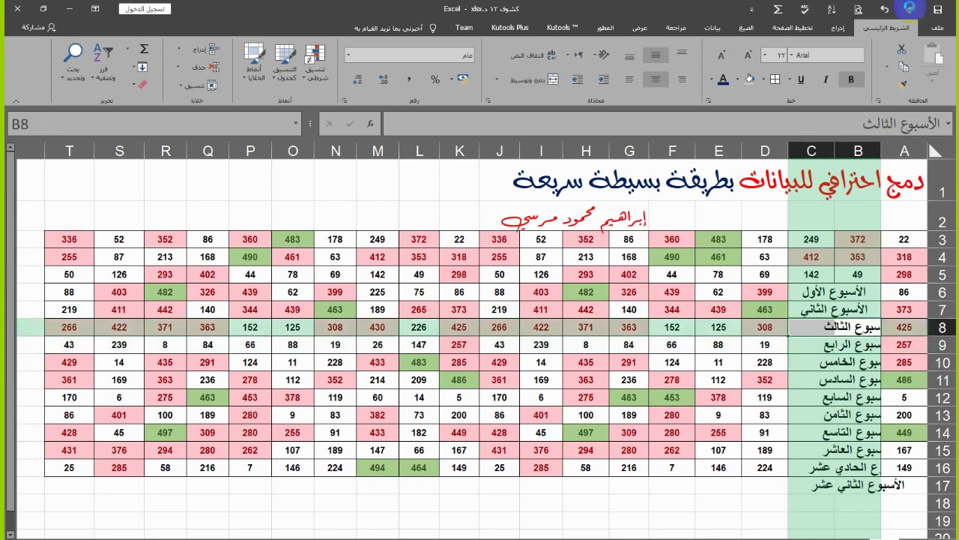
pyautogui.click(911, 9)
pyautogui.click(911, 9)
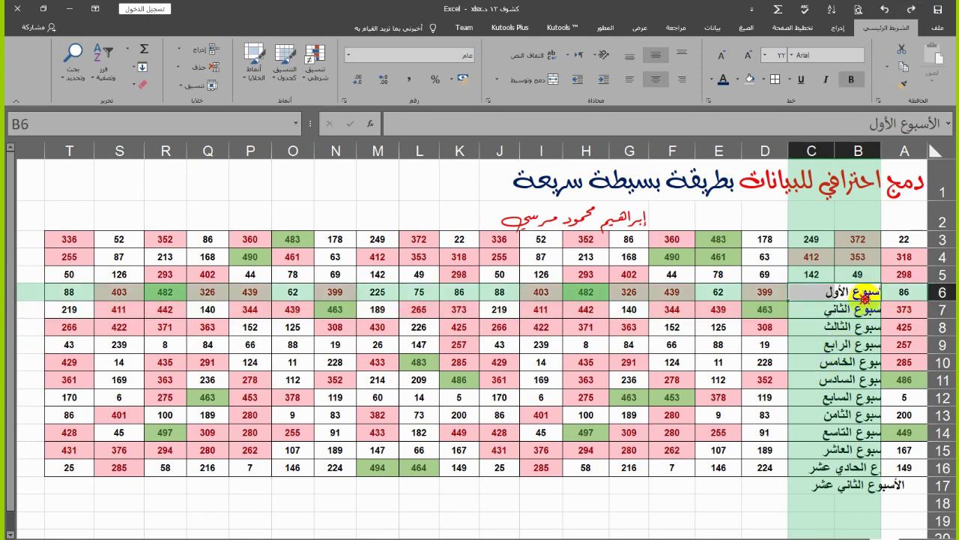
# Try Merge & Center on the whole range B6:C17, accepting that only one value is kept, and undo that merge.
pyautogui.moveTo(857, 294); pyautogui.dragTo(816, 484)
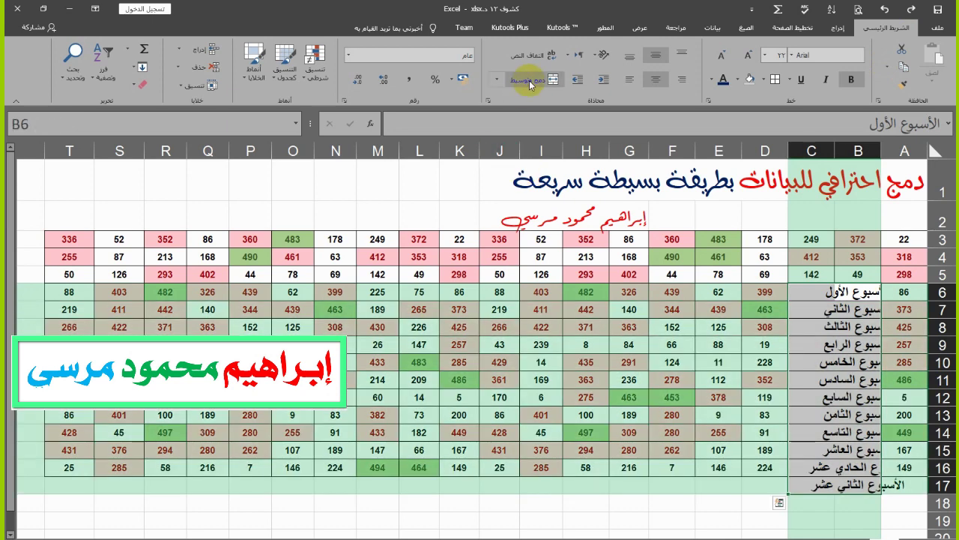
pyautogui.click(530, 80)
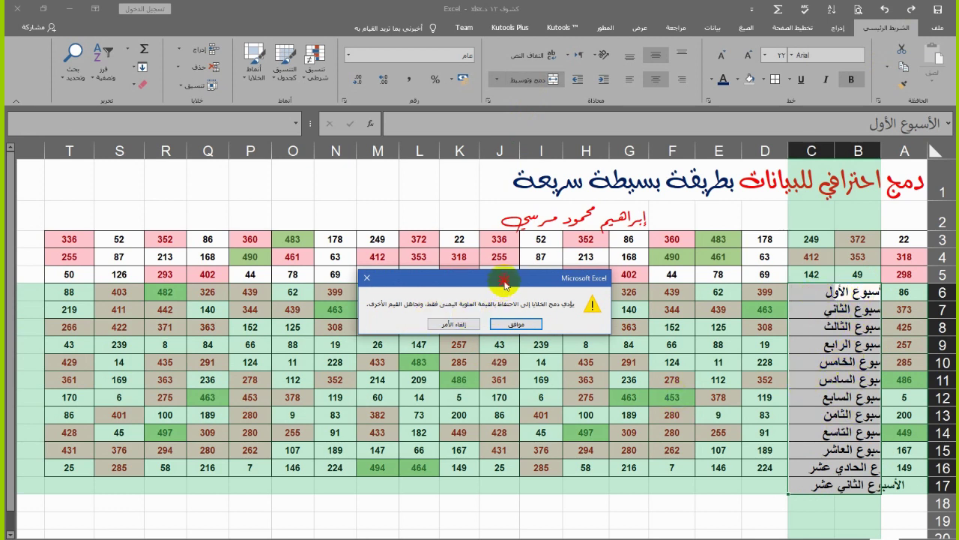
pyautogui.moveTo(500, 288); pyautogui.dragTo(604, 264)
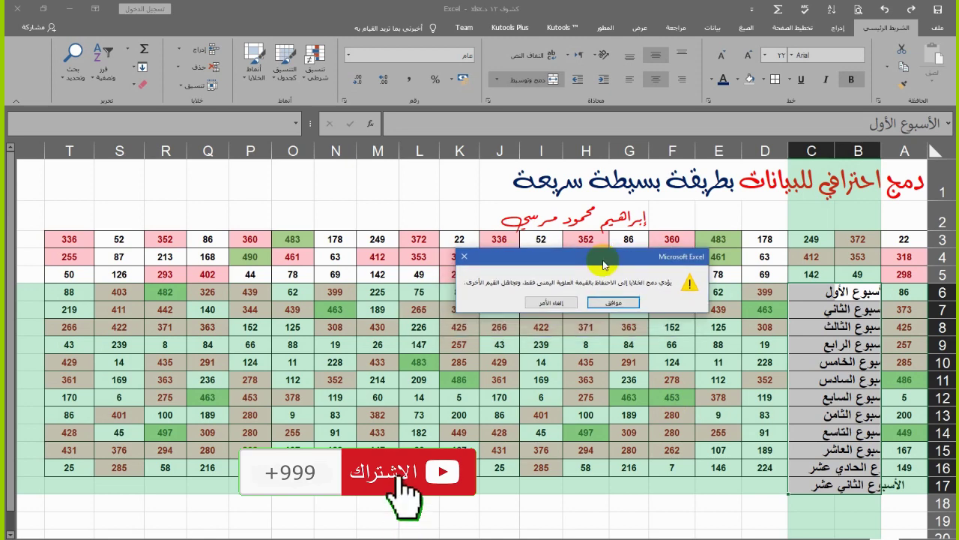
pyautogui.click(614, 302)
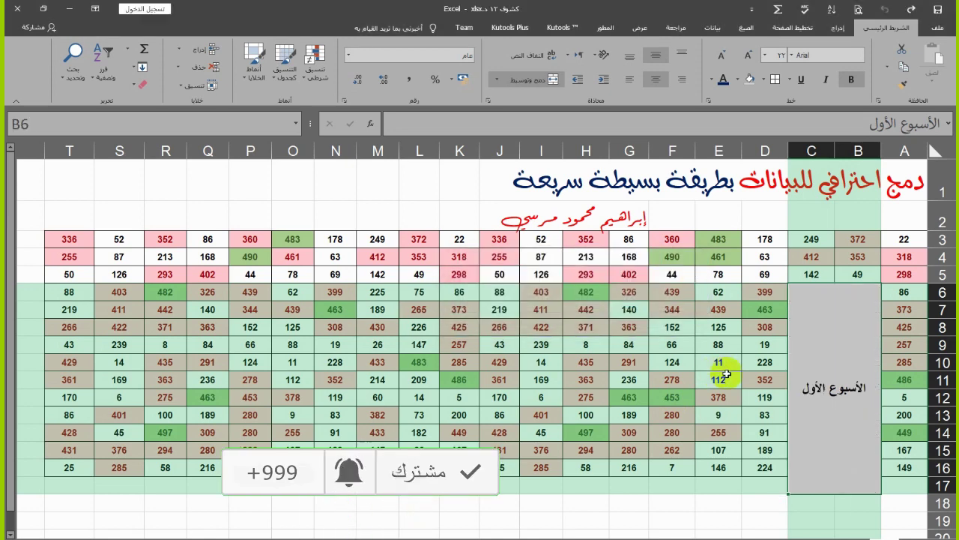
pyautogui.click(885, 9)
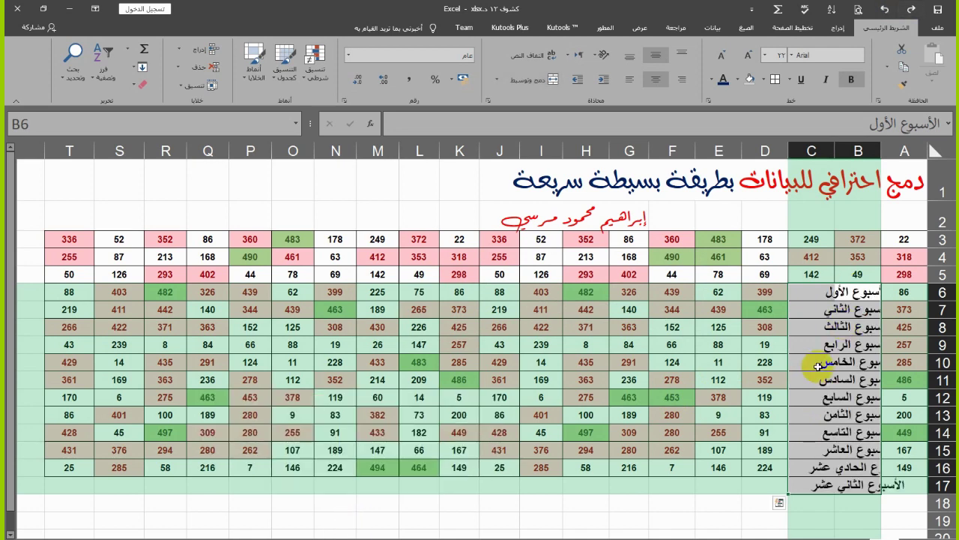
# Merge the range B6:C17 row by row with Merge Across so each week label gets its own merged cell.
pyautogui.click(779, 394)
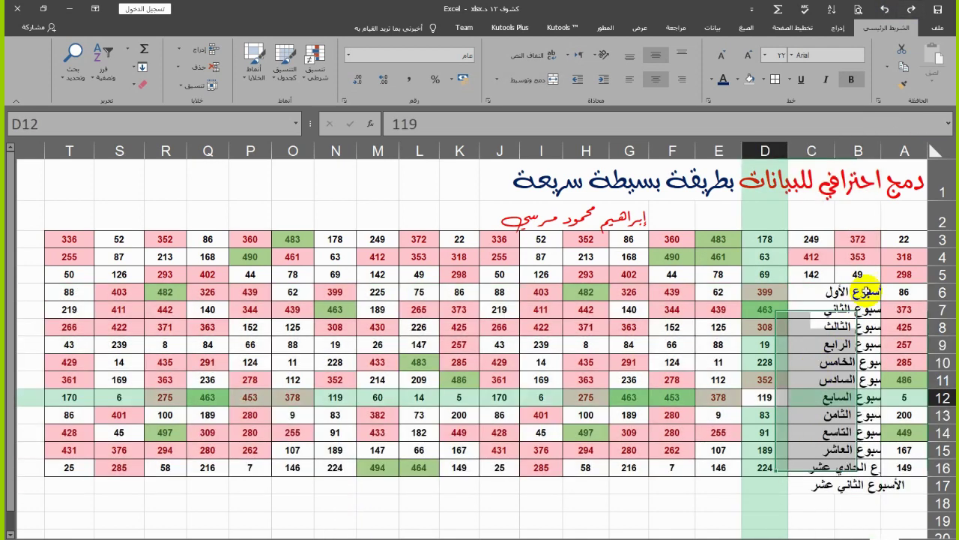
pyautogui.moveTo(854, 296); pyautogui.dragTo(817, 485)
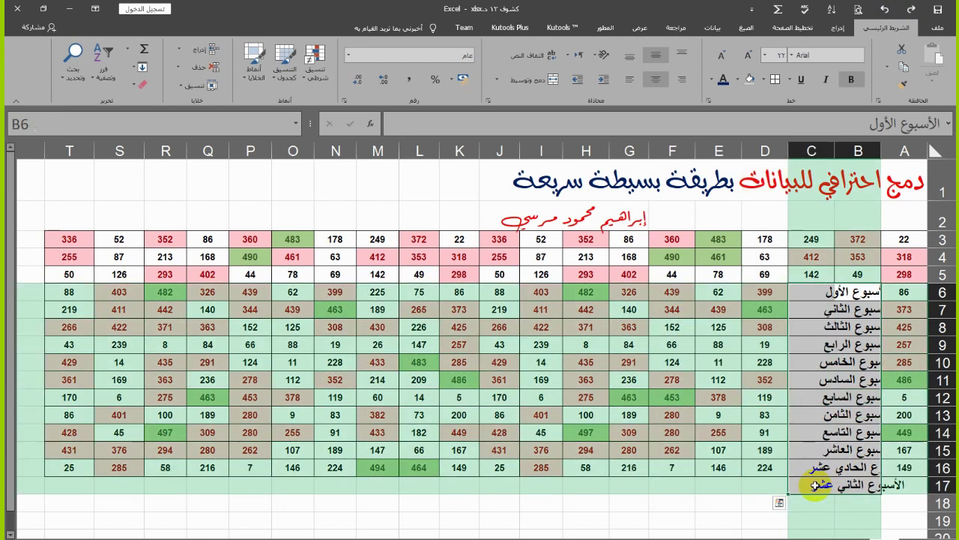
pyautogui.click(495, 81)
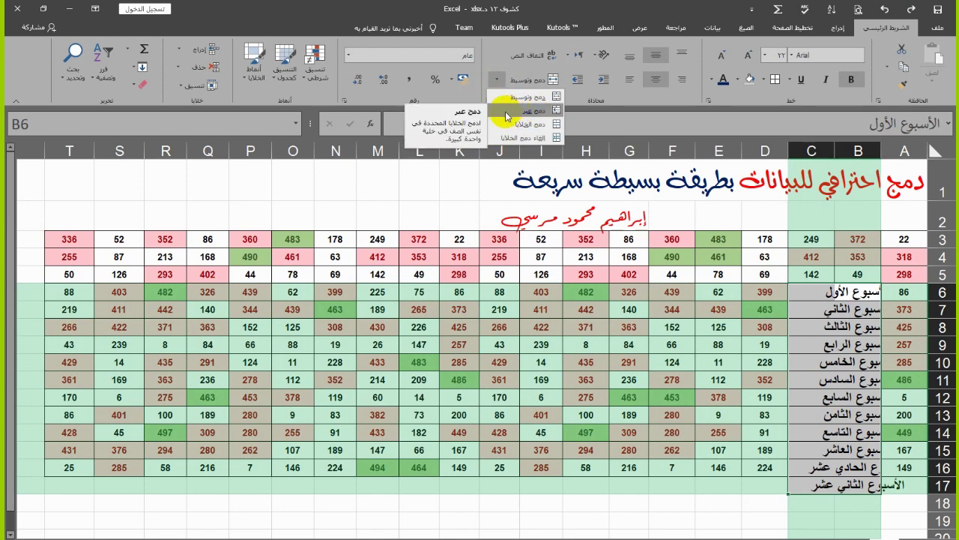
pyautogui.click(505, 111)
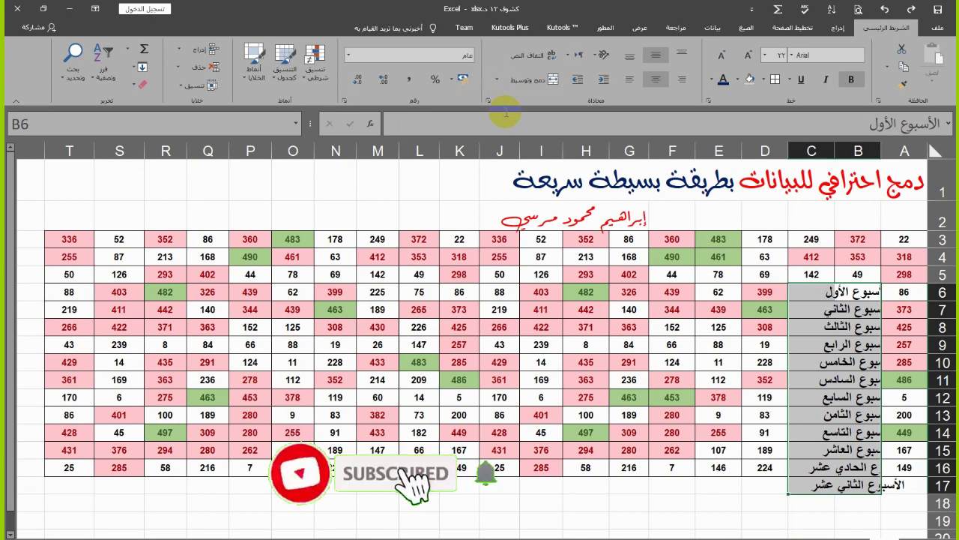